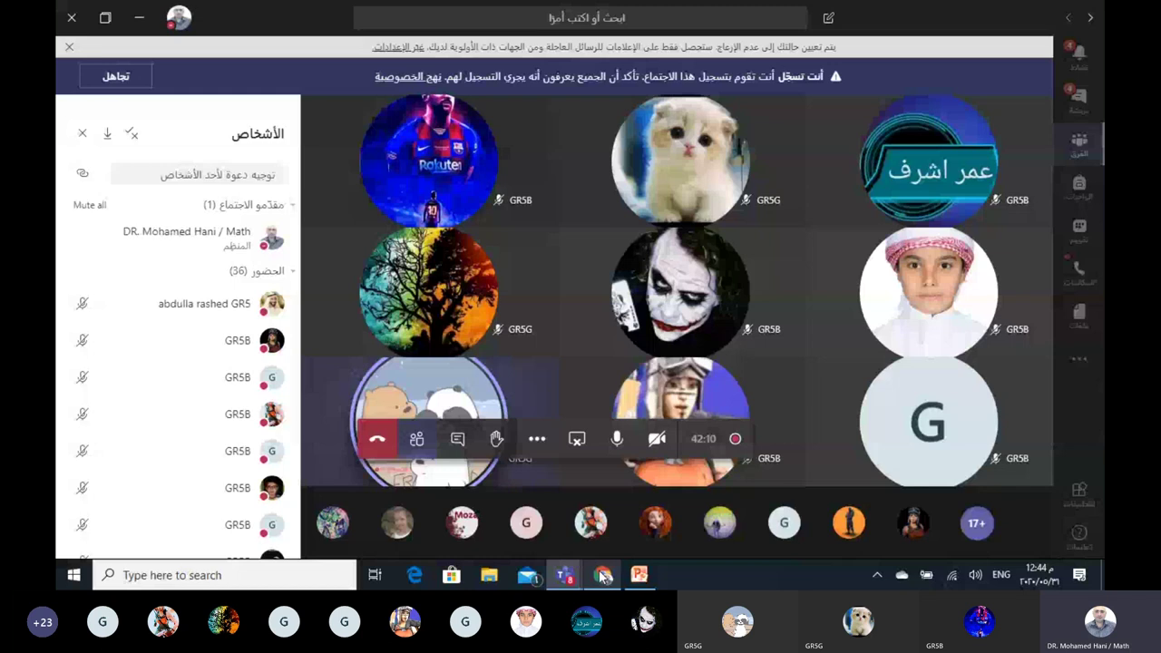
- Switch to the Google Sheets attendance file and, on sheet G5G, mark Sunday period 3 as p for IDs 1 and 10 and A for ID 4
{"action": "left_click", "coordinate": [602, 575]}
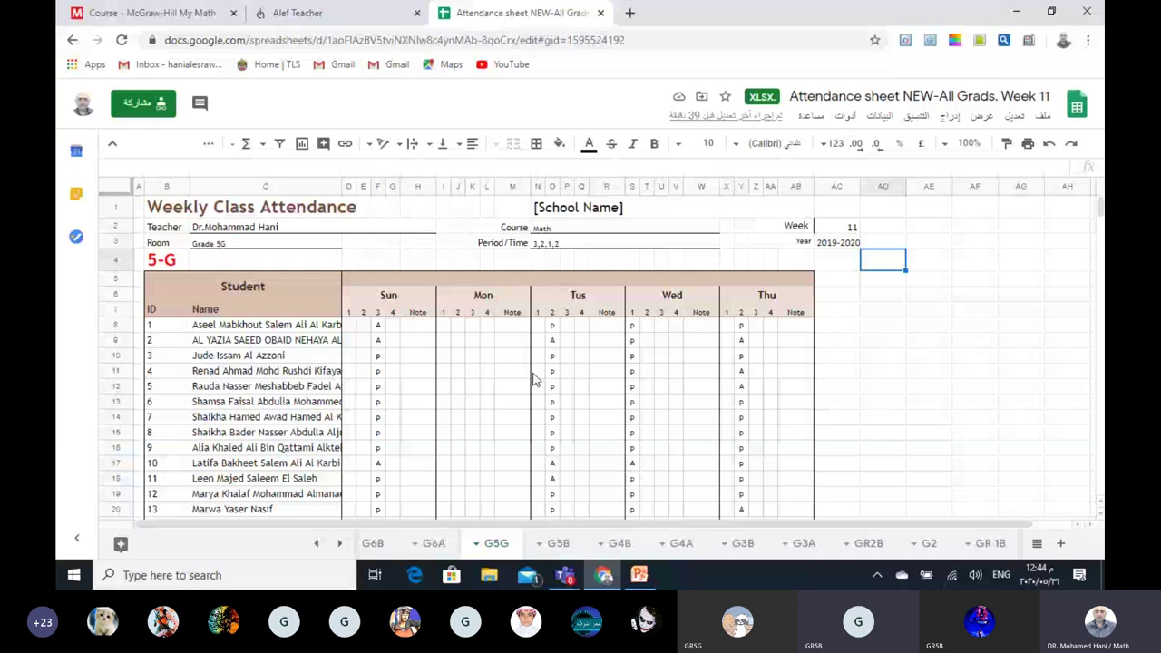
{"action": "scroll", "coordinate": [535, 379], "scroll_direction": "down", "scroll_amount": 2}
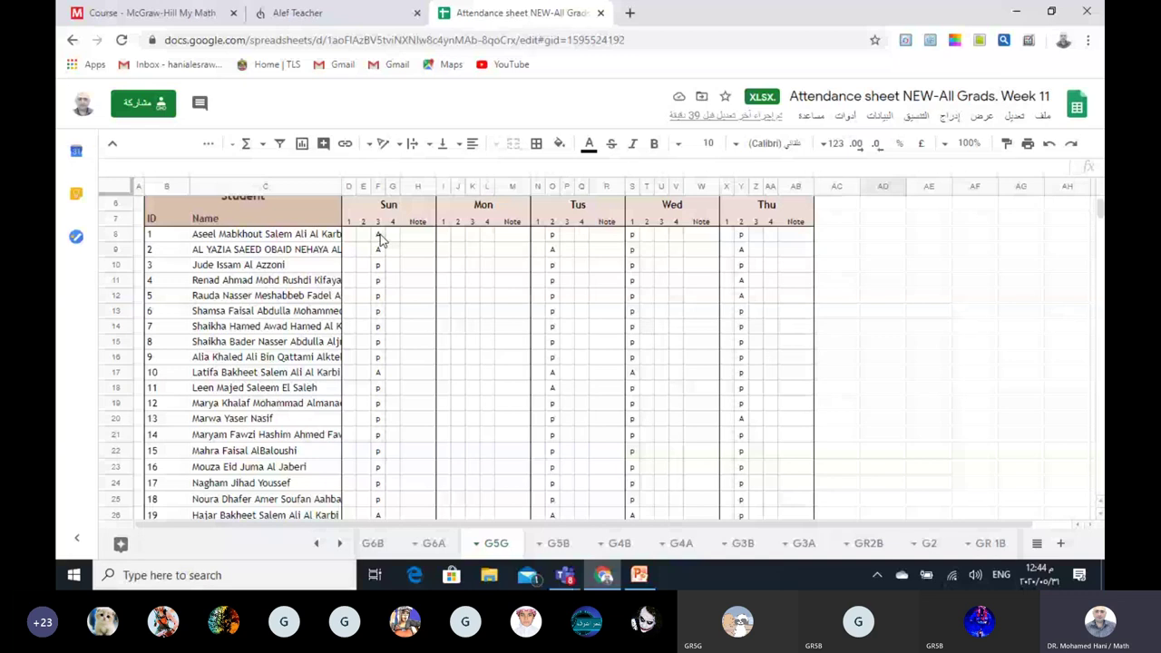
{"action": "left_click", "coordinate": [380, 250]}
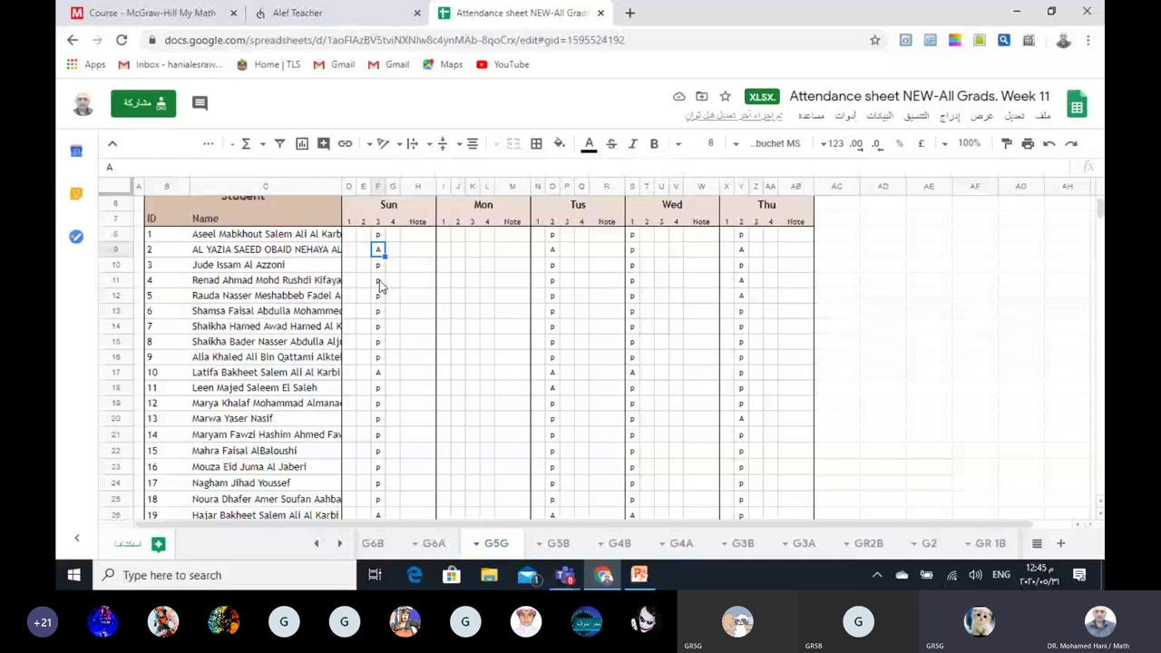
{"action": "left_click", "coordinate": [379, 282]}
{"action": "type", "text": "A"}
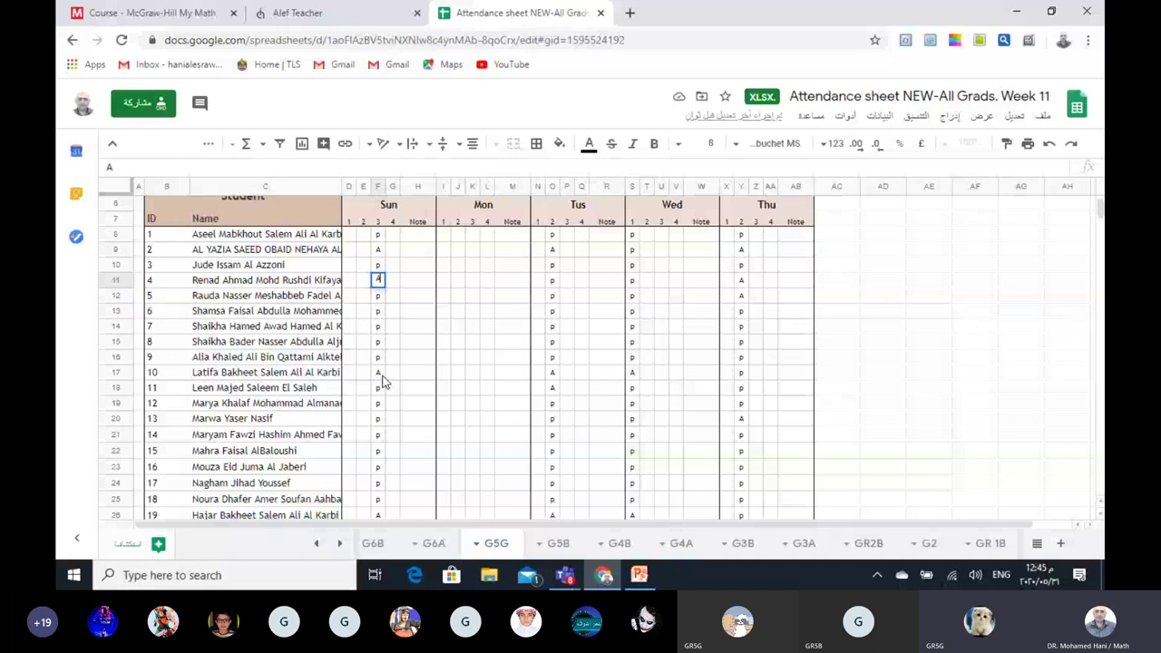
{"action": "left_click", "coordinate": [377, 371]}
{"action": "type", "text": "p"}
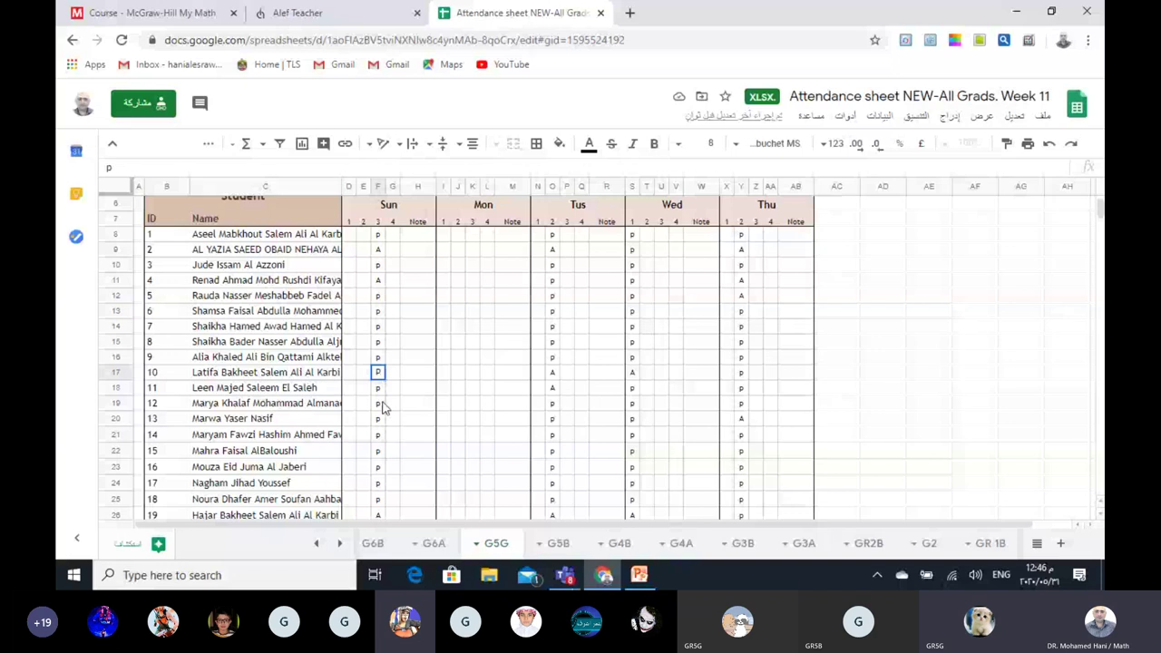
{"action": "key", "text": "Return"}
{"action": "scroll", "coordinate": [382, 408], "scroll_direction": "down", "scroll_amount": 2}
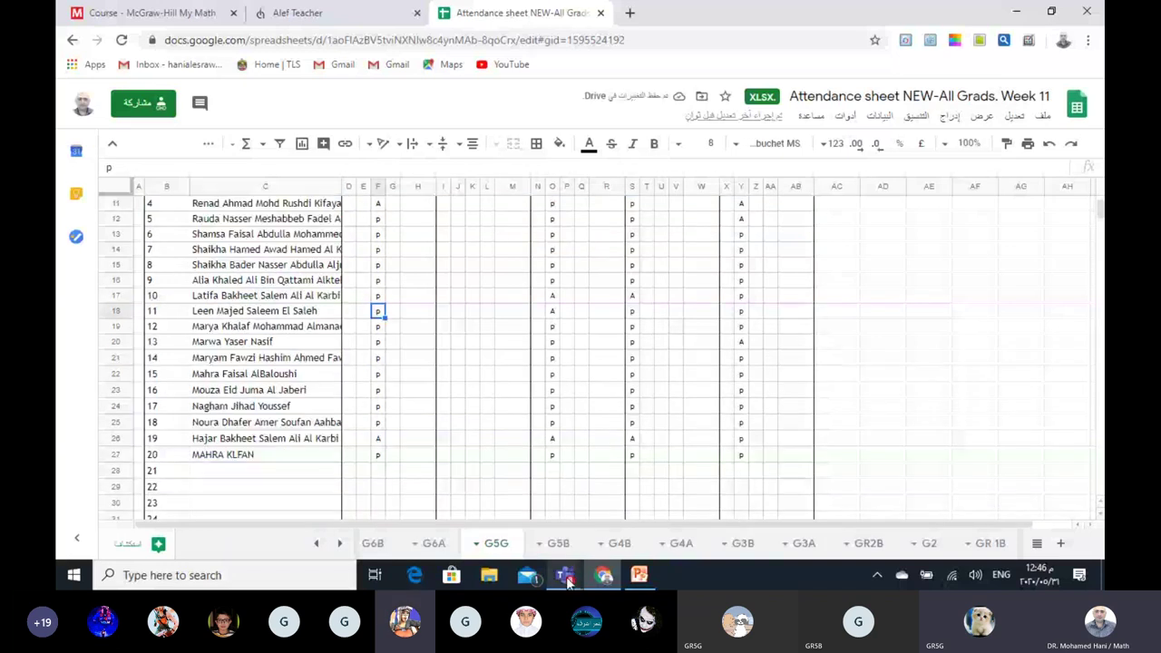
- Switch to the Teams meeting and mute all participants
{"action": "left_click", "coordinate": [566, 577]}
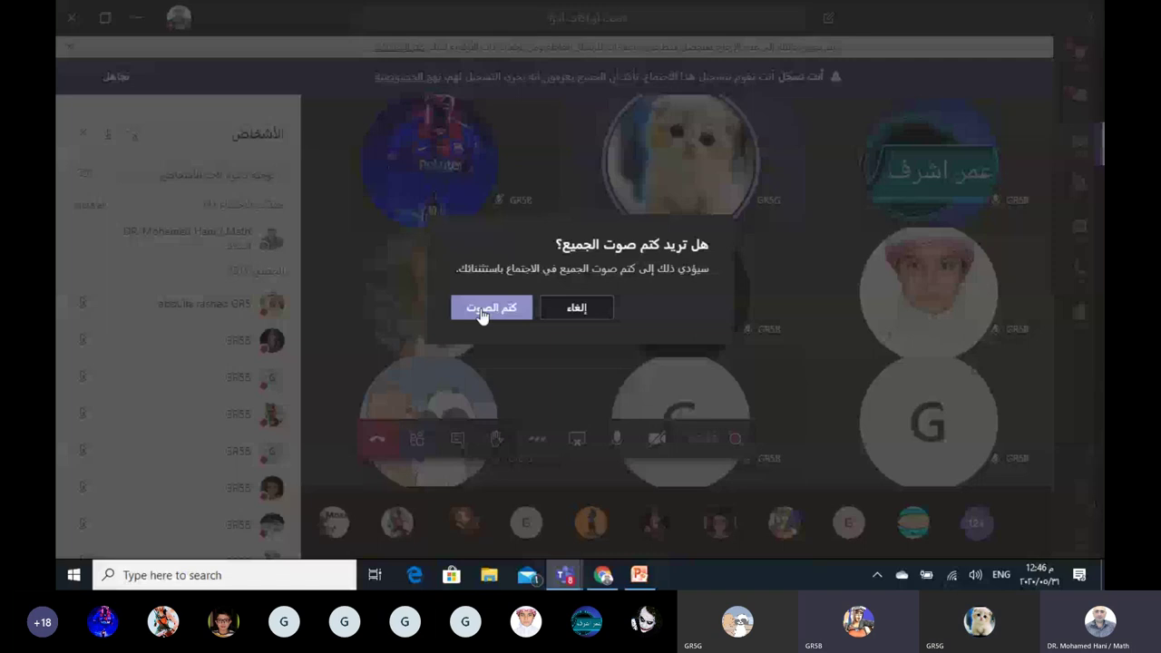
{"action": "left_click", "coordinate": [482, 309]}
- Return to the G5G attendance sheet in Chrome and mark Sunday period 3 as A for ID 11 and p for ID 19
{"action": "mouse_move", "coordinate": [603, 576]}
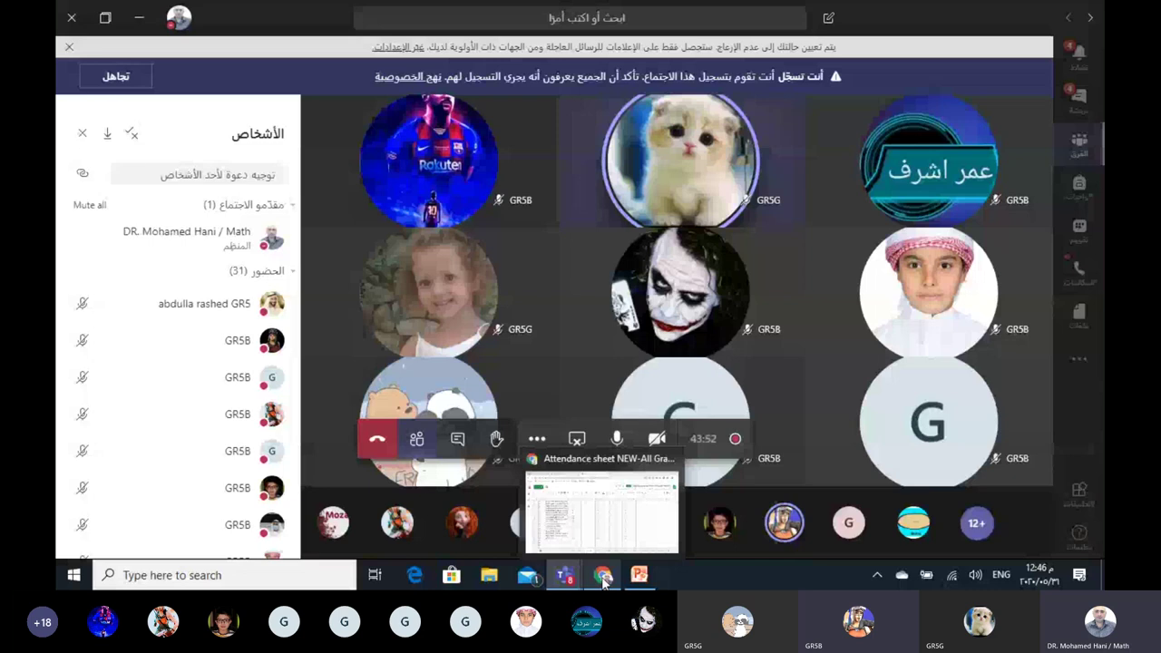
{"action": "left_click", "coordinate": [603, 578]}
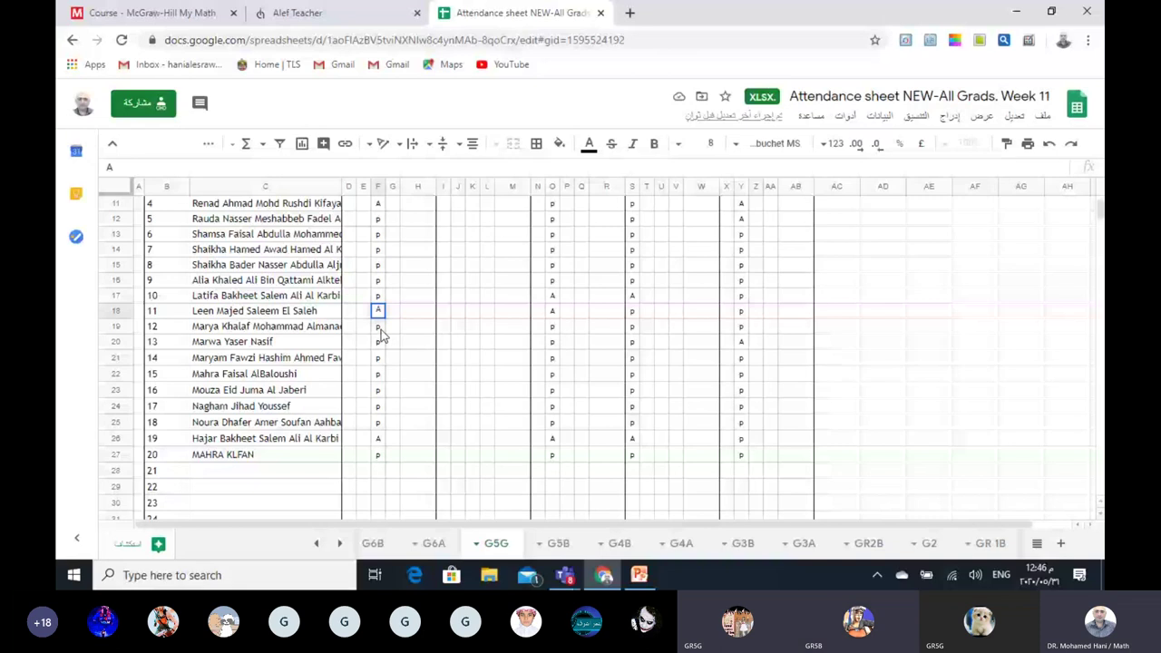
{"action": "left_click", "coordinate": [380, 329]}
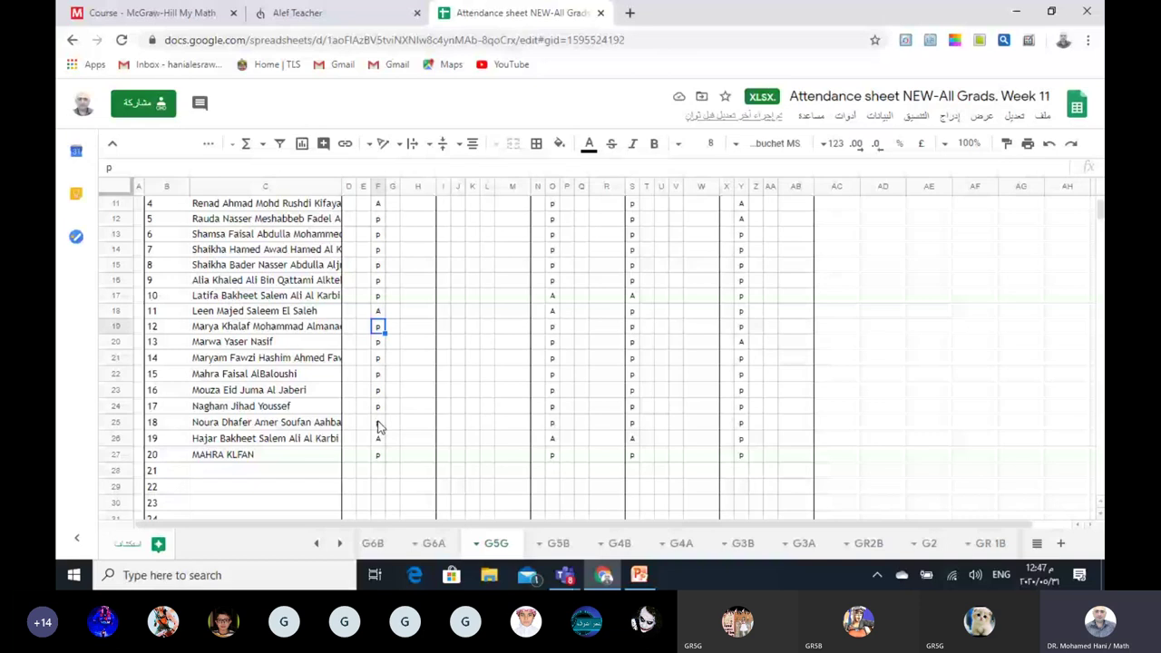
{"action": "left_click", "coordinate": [379, 439]}
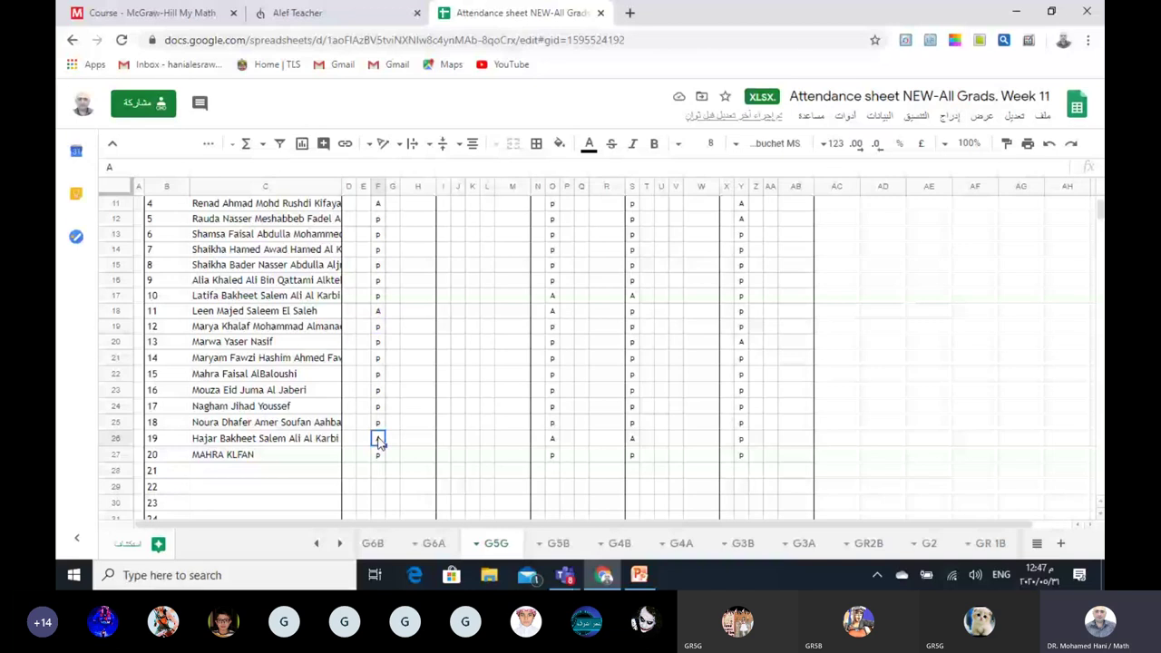
{"action": "type", "text": "p"}
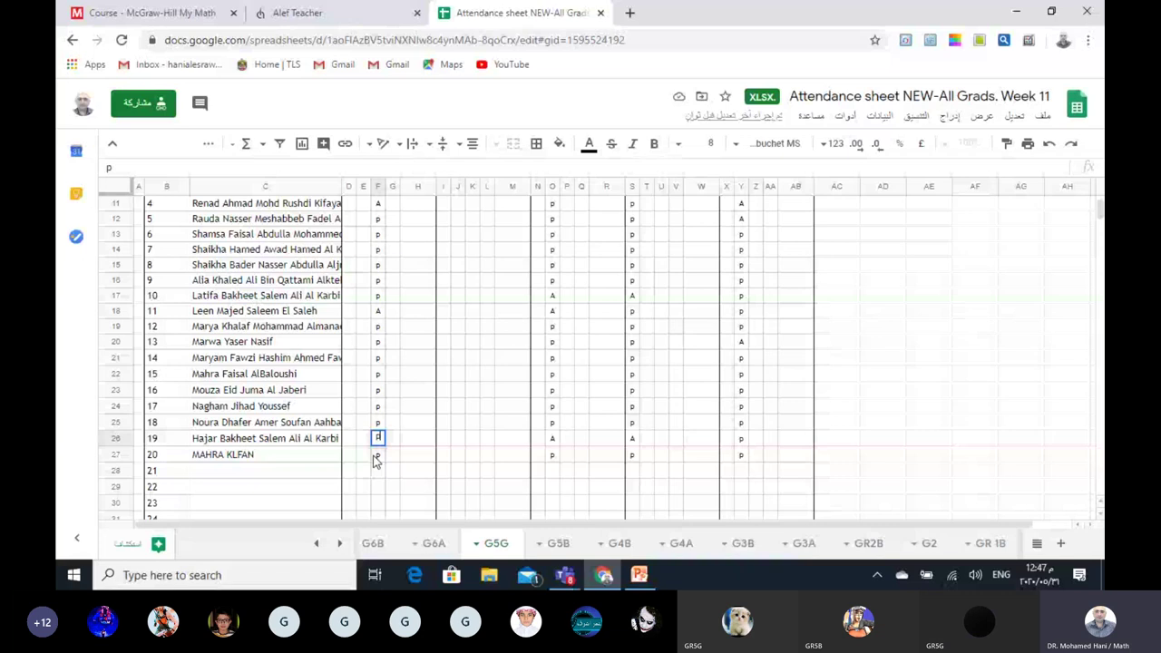
{"action": "left_click", "coordinate": [375, 456]}
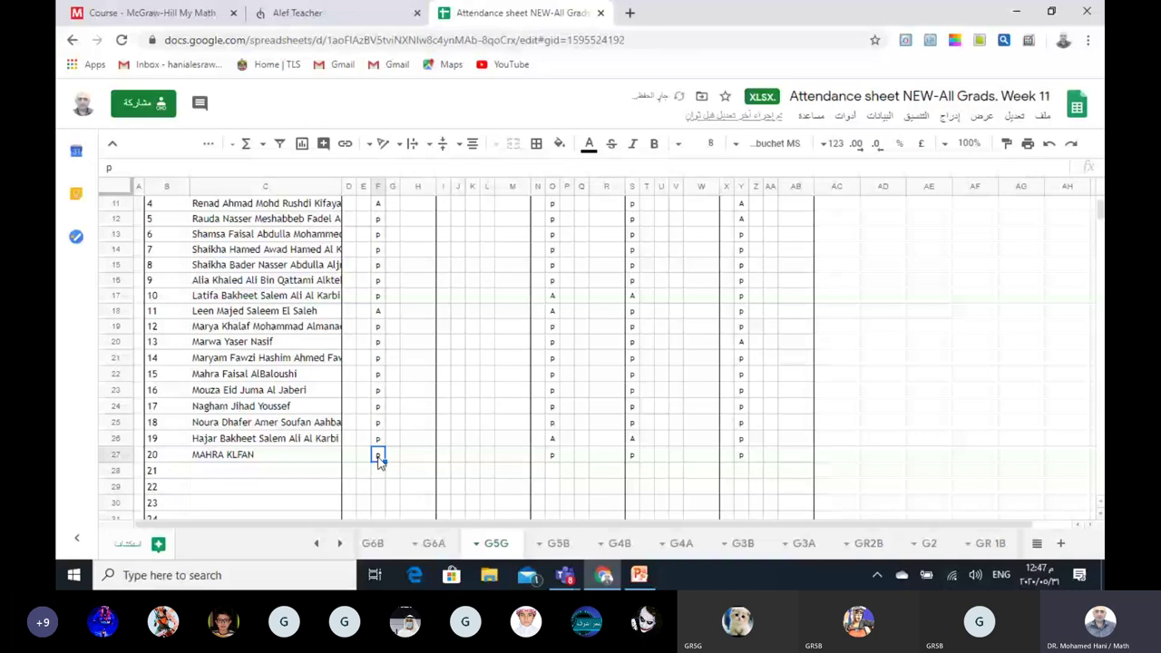
- Open the G5B attendance sheet and mark the student with ID 1 as A for Sunday period 3
{"action": "key", "text": "ctrl+shift+Page_Down"}
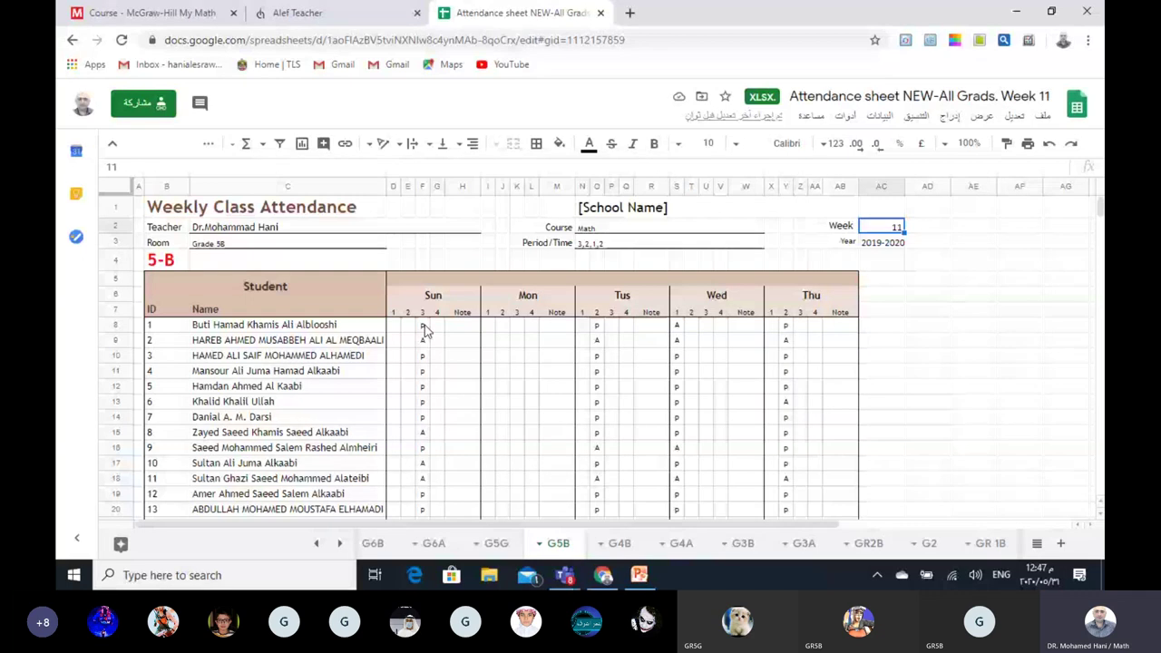
{"action": "left_click", "coordinate": [423, 325]}
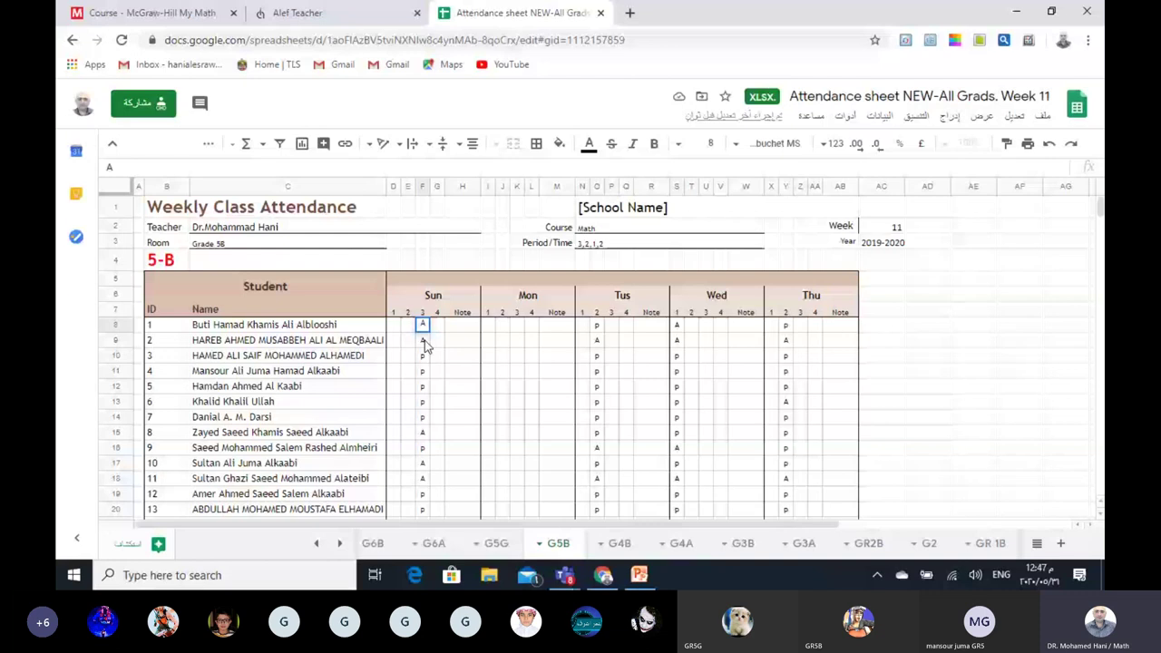
{"action": "scroll", "coordinate": [424, 340], "scroll_direction": "down", "scroll_amount": 2}
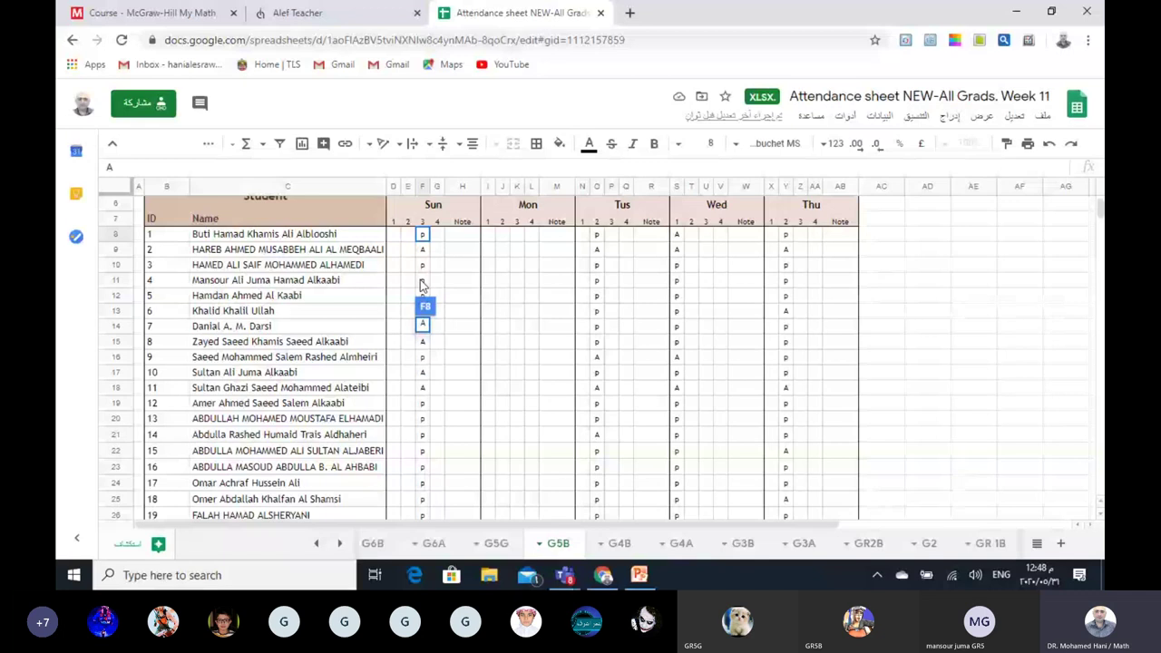
{"action": "left_click", "coordinate": [435, 295]}
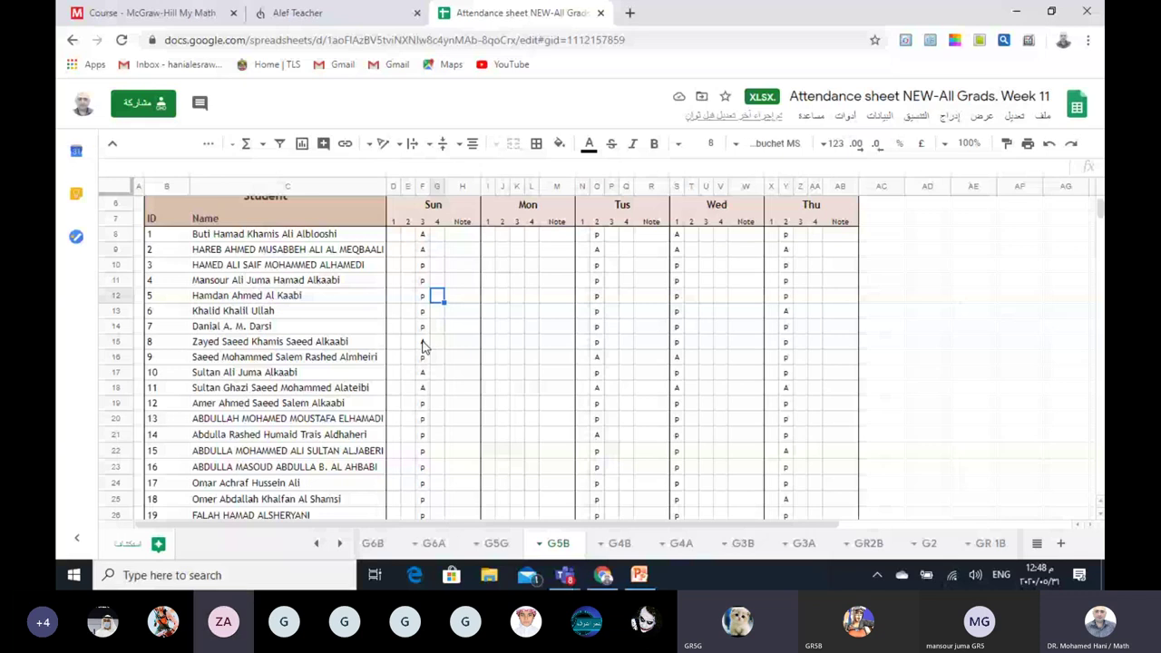
- Go back to the Teams meeting and mute everyone in it again
{"action": "key", "text": "alt+Tab"}
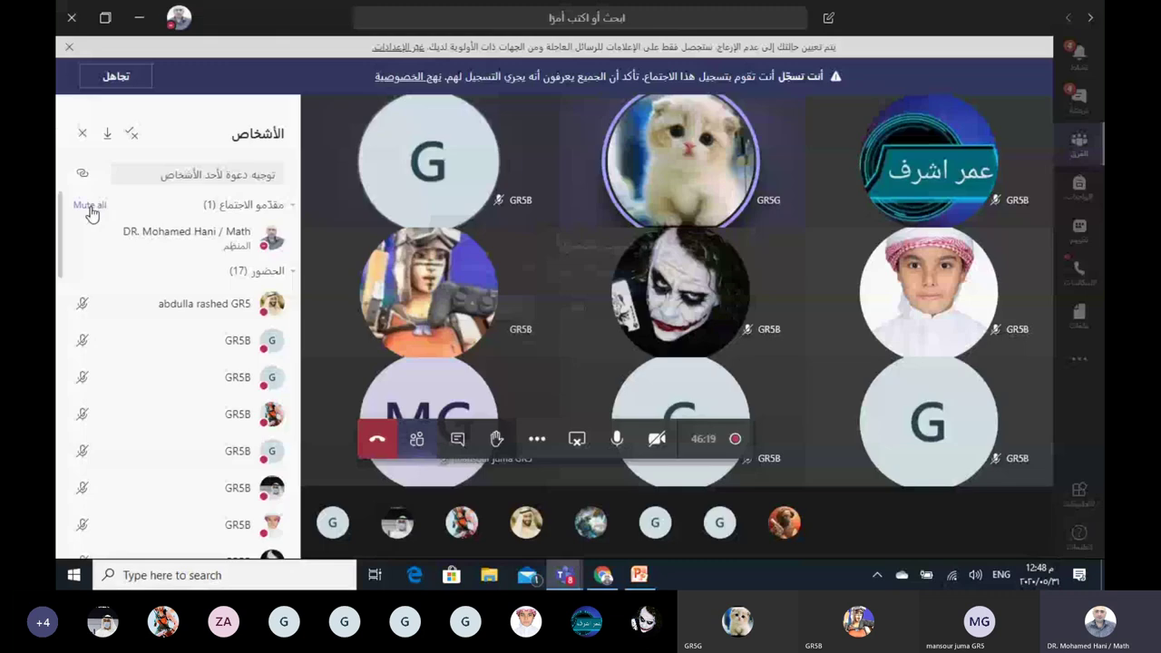
{"action": "left_click", "coordinate": [90, 206]}
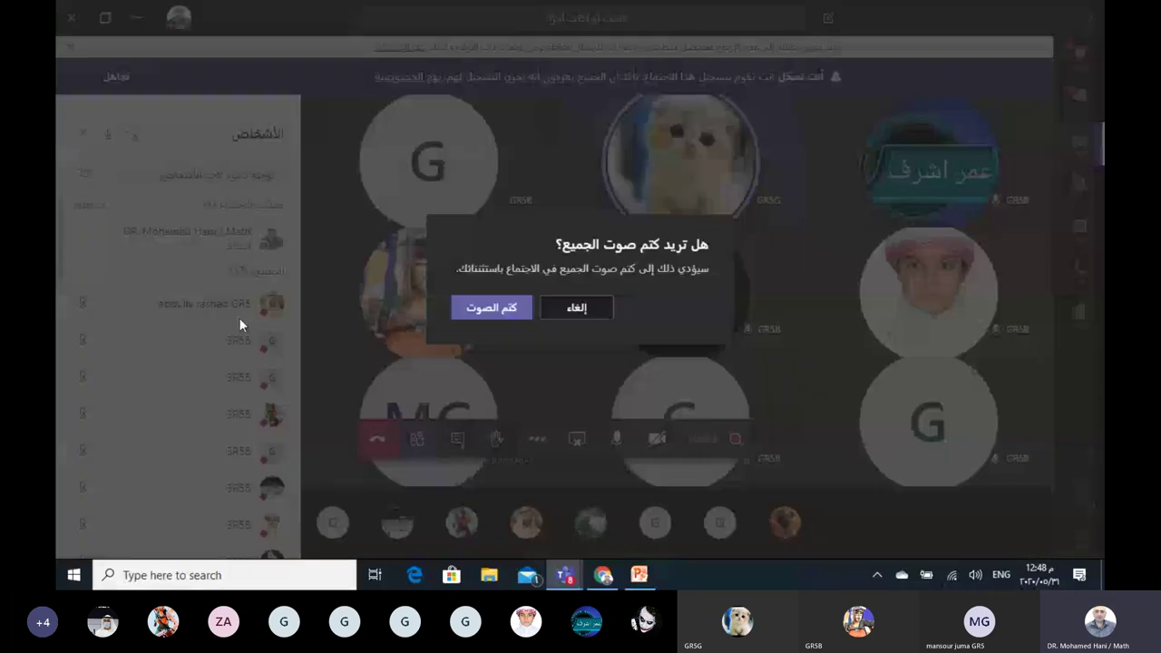
{"action": "left_click", "coordinate": [490, 308]}
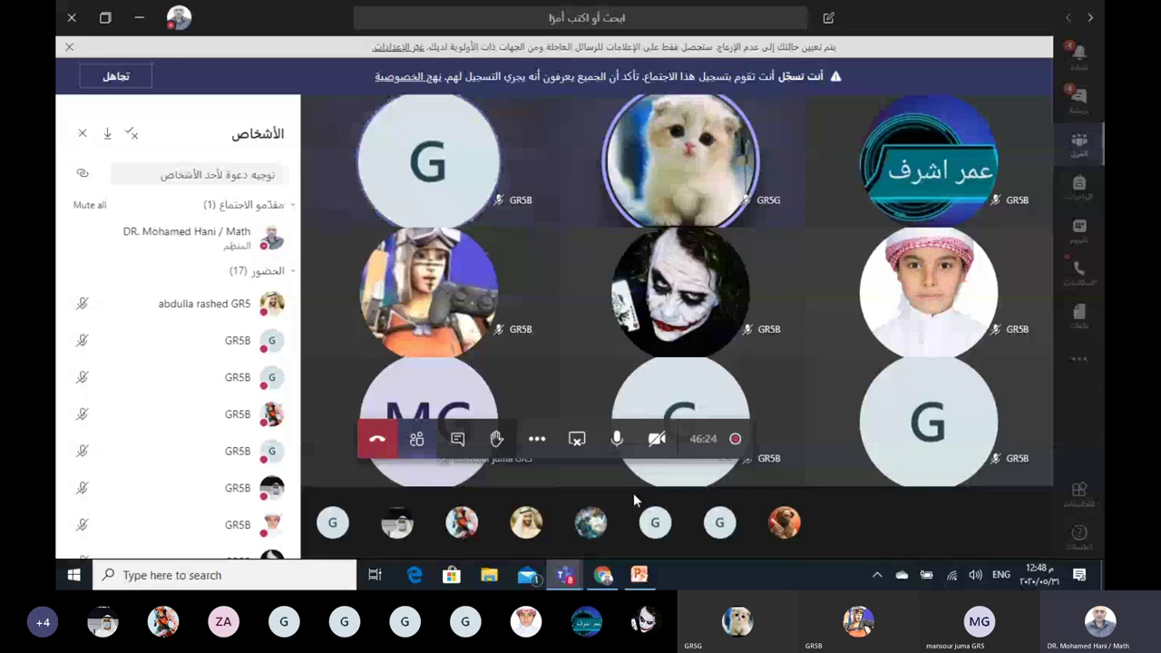
- Return to the G5B attendance sheet in Chrome and mark the student with ID 18 as A for Sunday period 3
{"action": "left_click", "coordinate": [640, 574]}
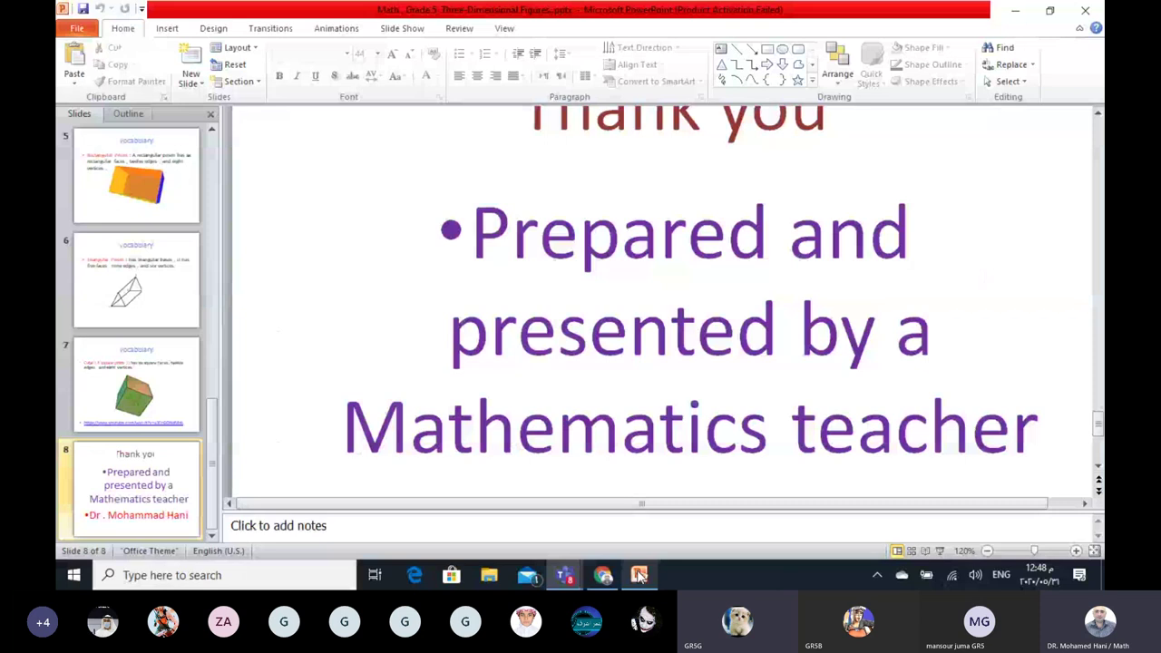
{"action": "left_click", "coordinate": [640, 574]}
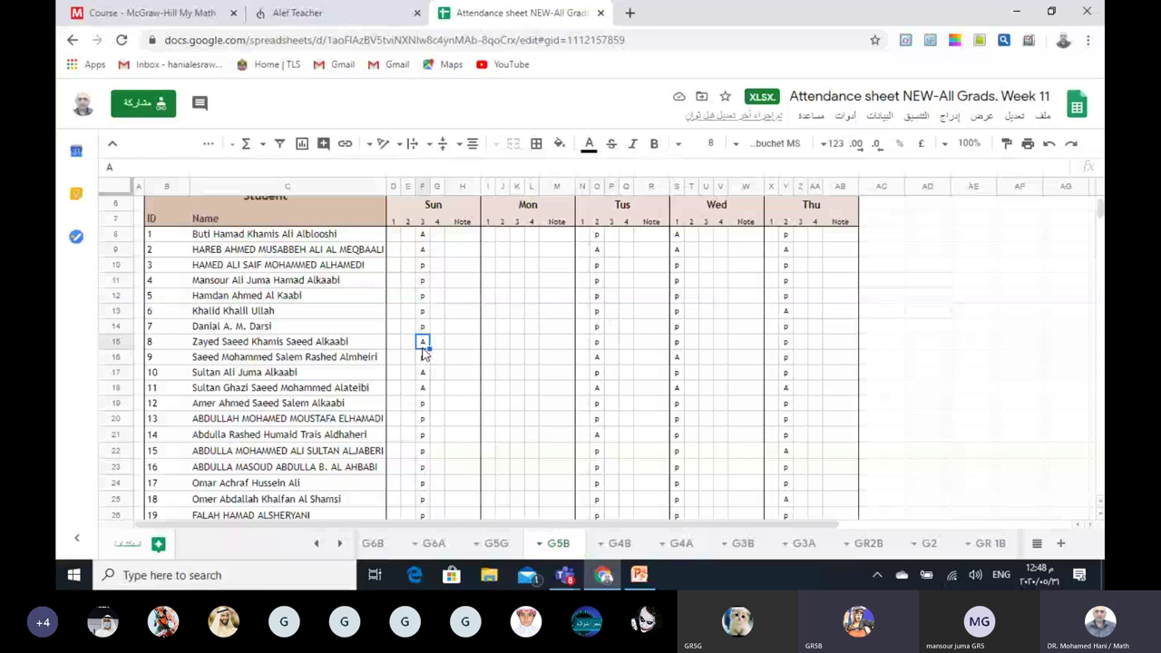
{"action": "left_click", "coordinate": [434, 359]}
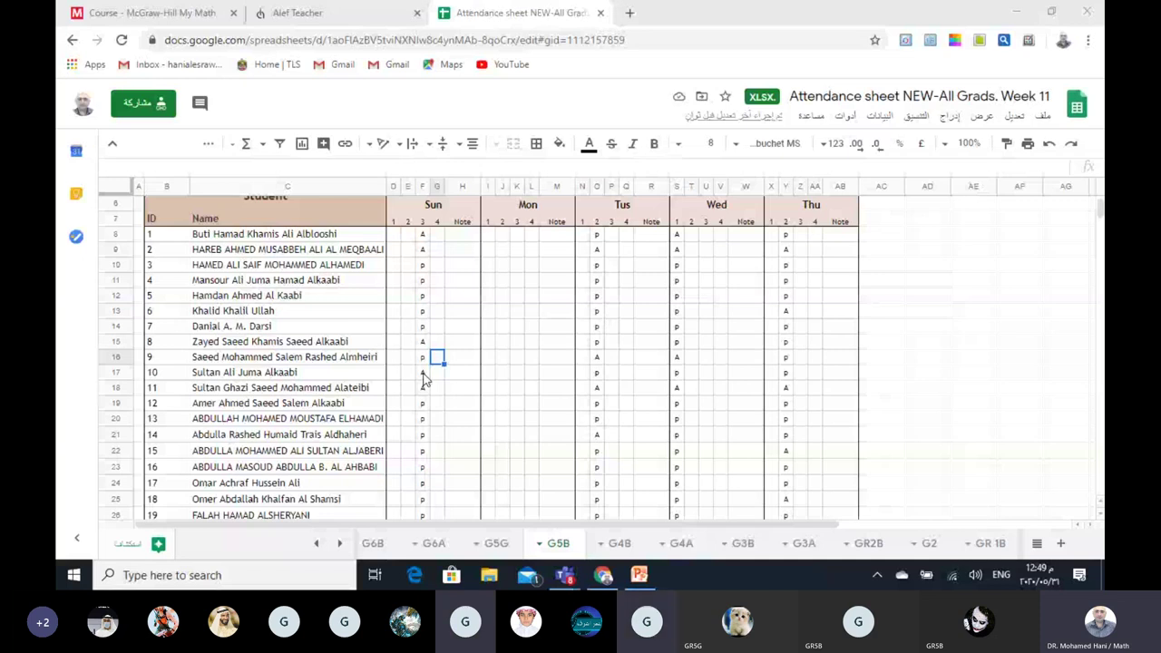
{"action": "left_click", "coordinate": [423, 373]}
{"action": "scroll", "coordinate": [424, 377], "scroll_direction": "down", "scroll_amount": 2}
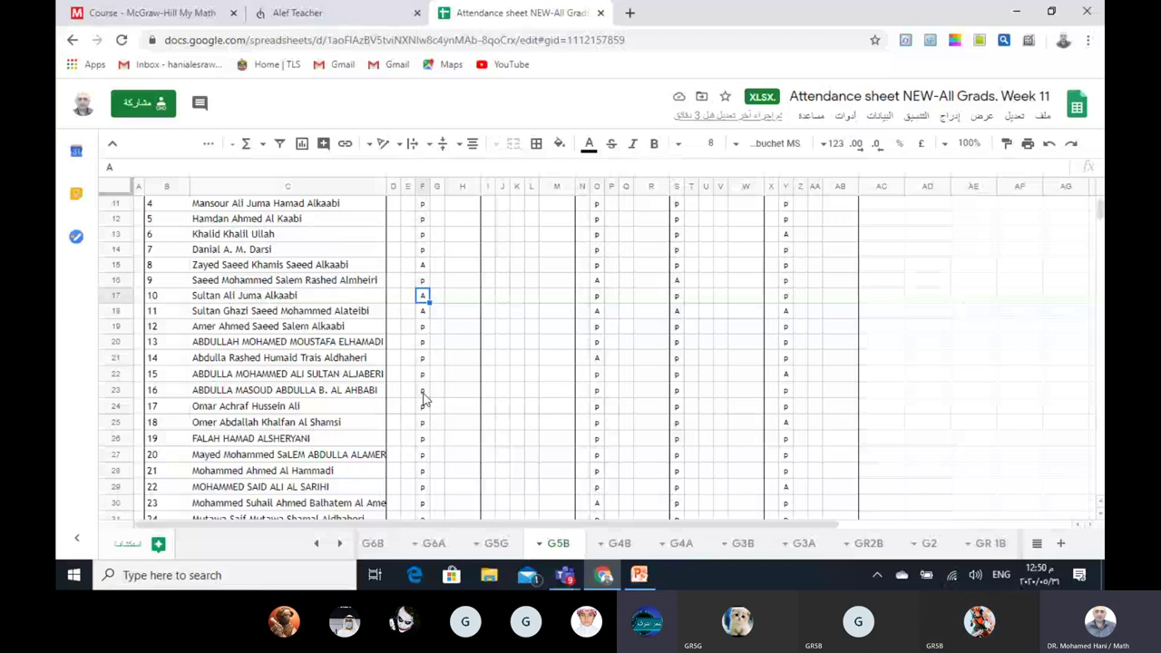
{"action": "scroll", "coordinate": [424, 396], "scroll_direction": "down", "scroll_amount": 1}
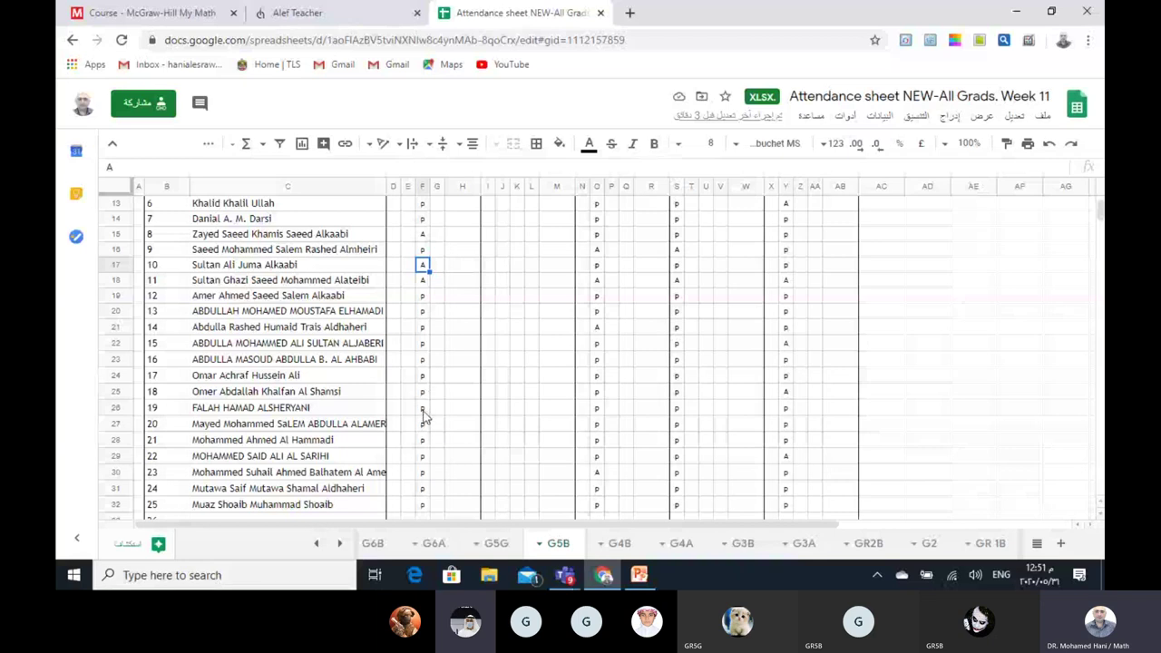
{"action": "left_click", "coordinate": [423, 391]}
{"action": "type", "text": "A"}
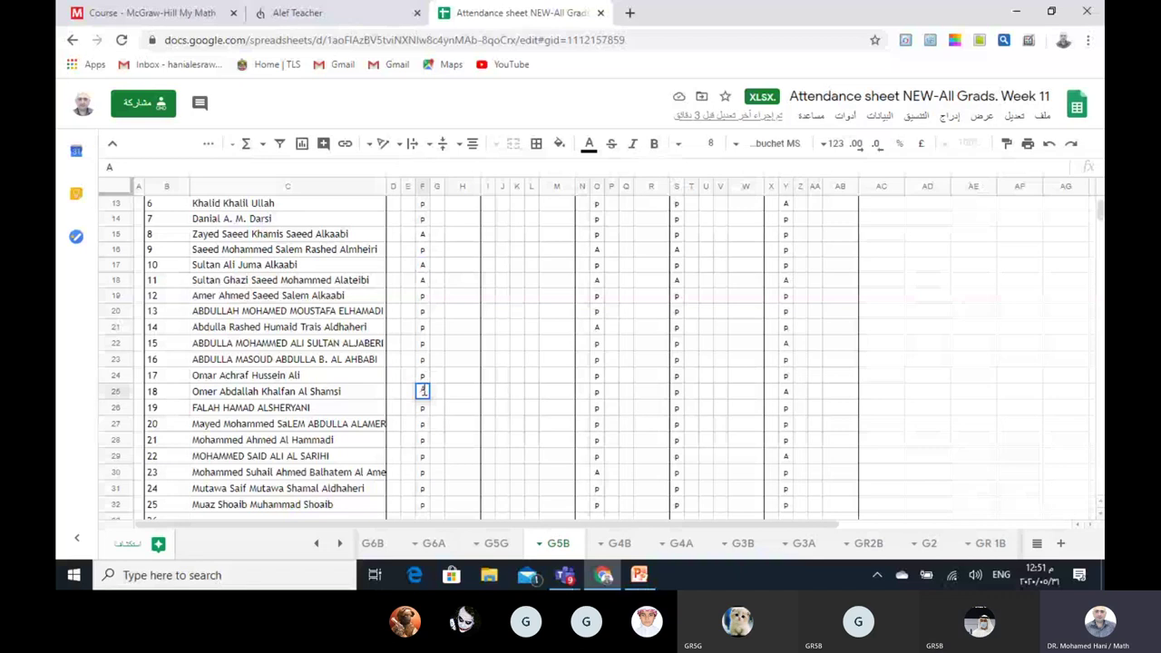
{"action": "left_click", "coordinate": [436, 423]}
- Decline the participant's request for screen control and mark the G5B student with ID 24 as A for Sunday period 3
{"action": "scroll", "coordinate": [435, 426], "scroll_direction": "down", "scroll_amount": 2}
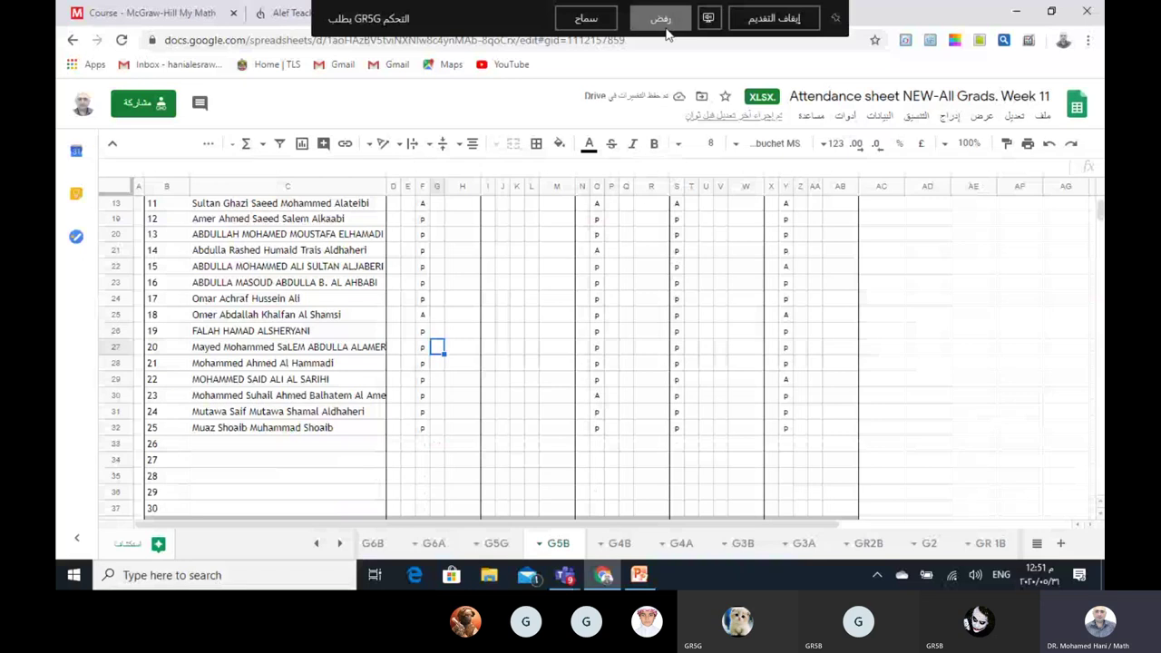
{"action": "left_click", "coordinate": [665, 27]}
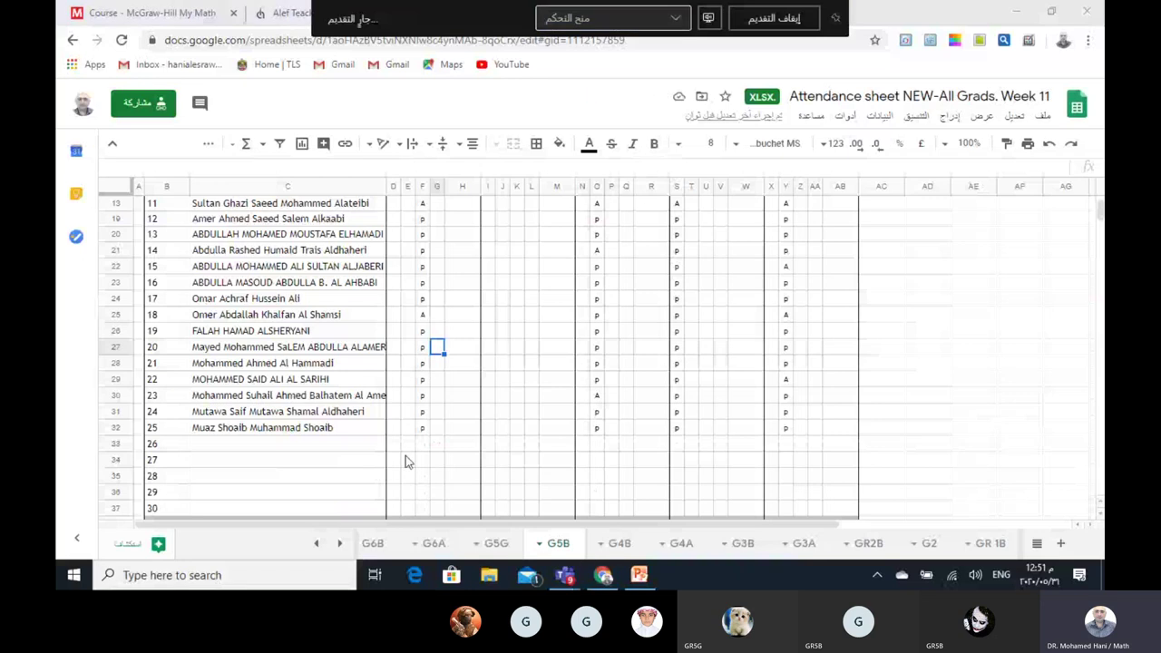
{"action": "left_click", "coordinate": [423, 413]}
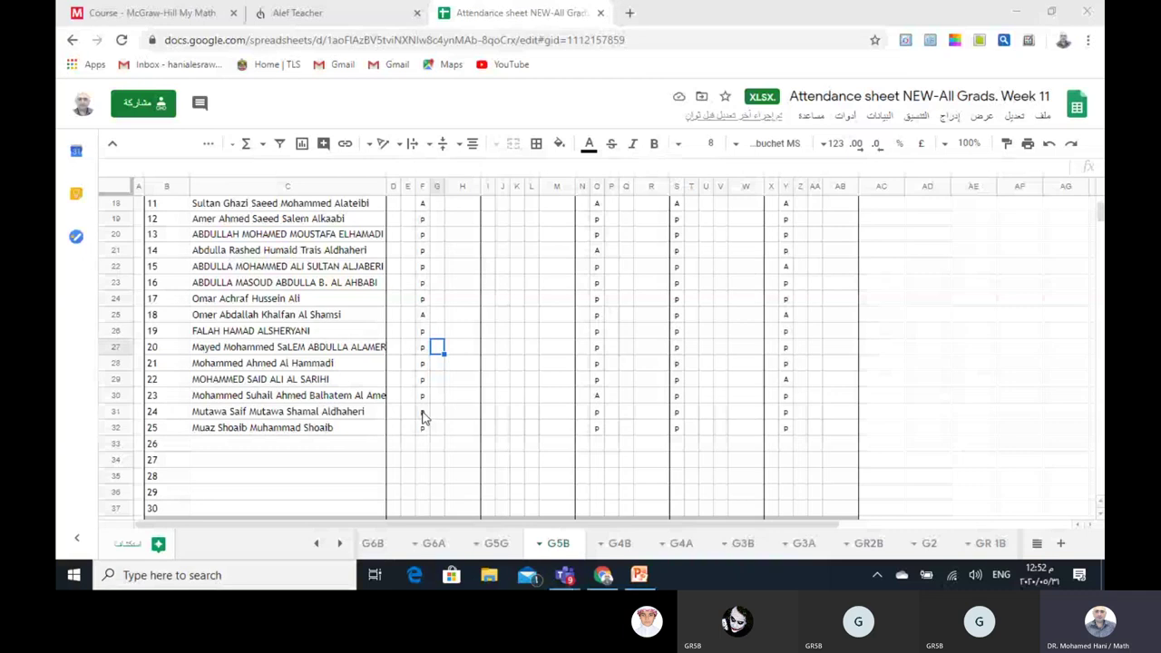
{"action": "type", "text": "A"}
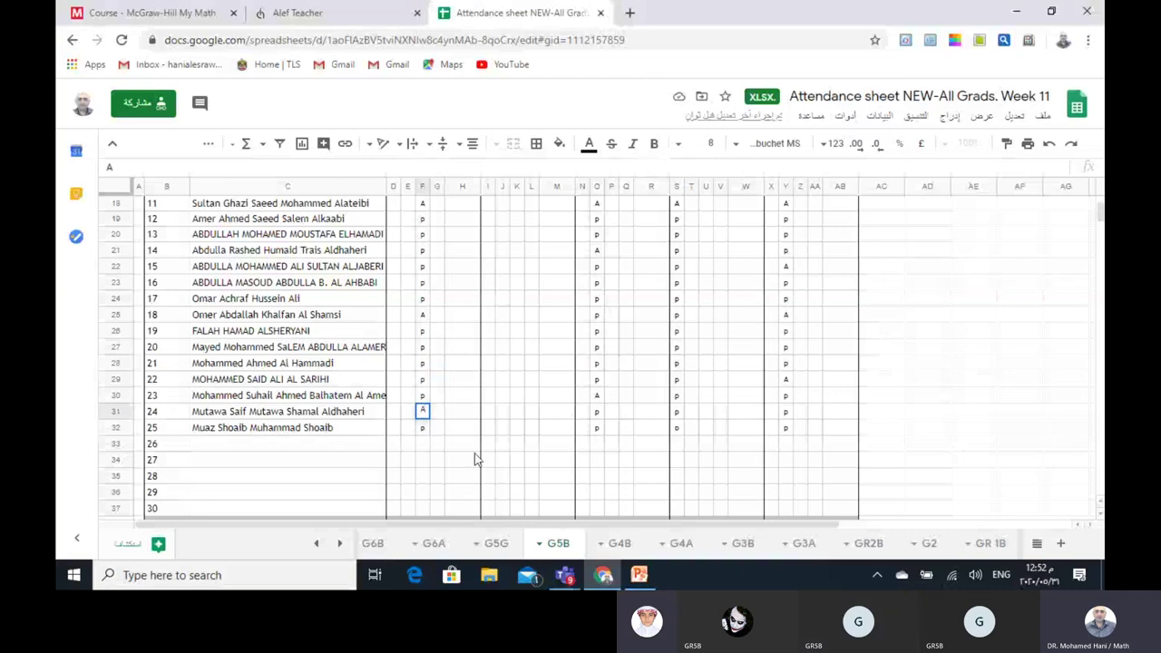
{"action": "left_click", "coordinate": [440, 413]}
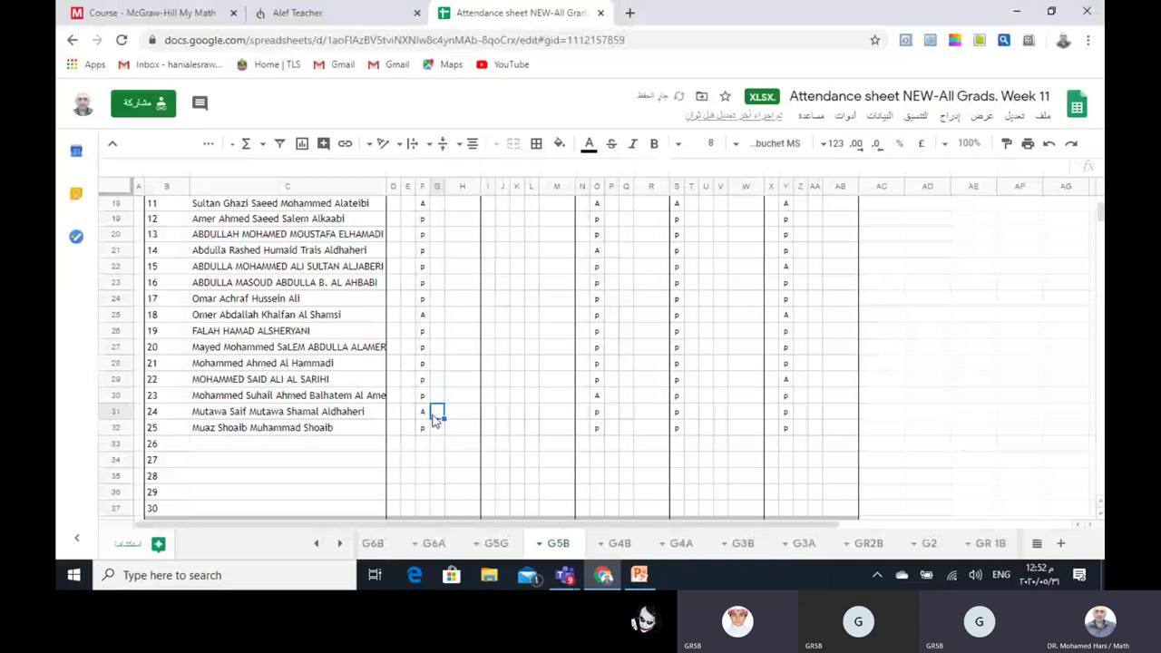
- Minimize the attendance sheet's browser window and bring up the open Teams meeting windows
{"action": "left_click", "coordinate": [1016, 17]}
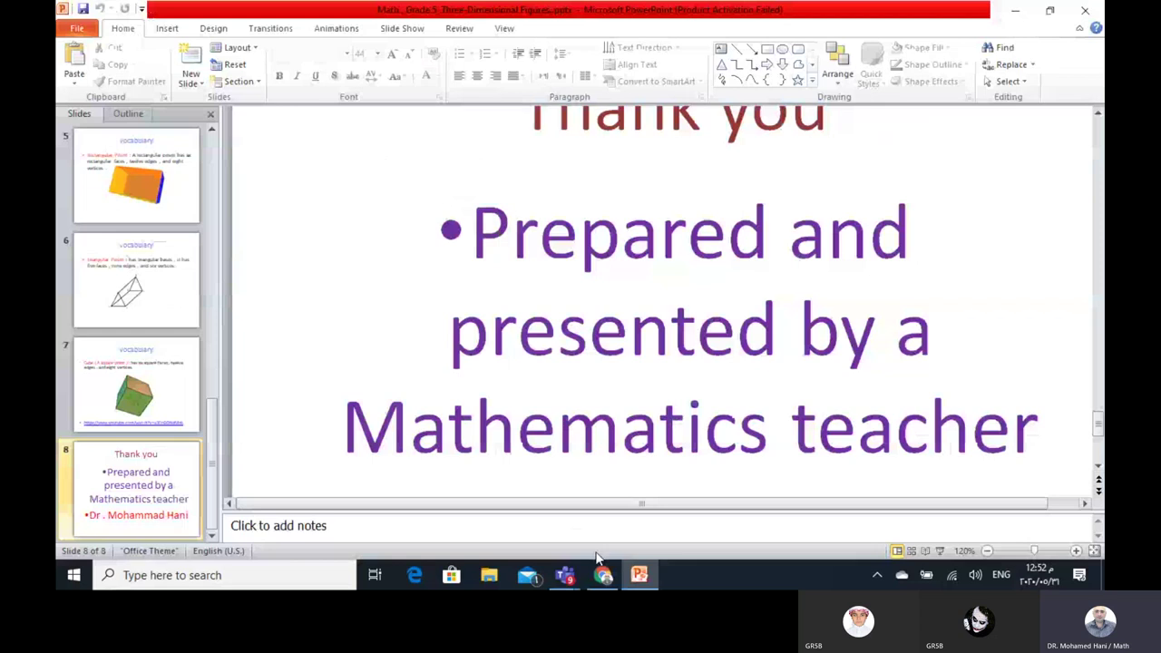
{"action": "left_click", "coordinate": [564, 575]}
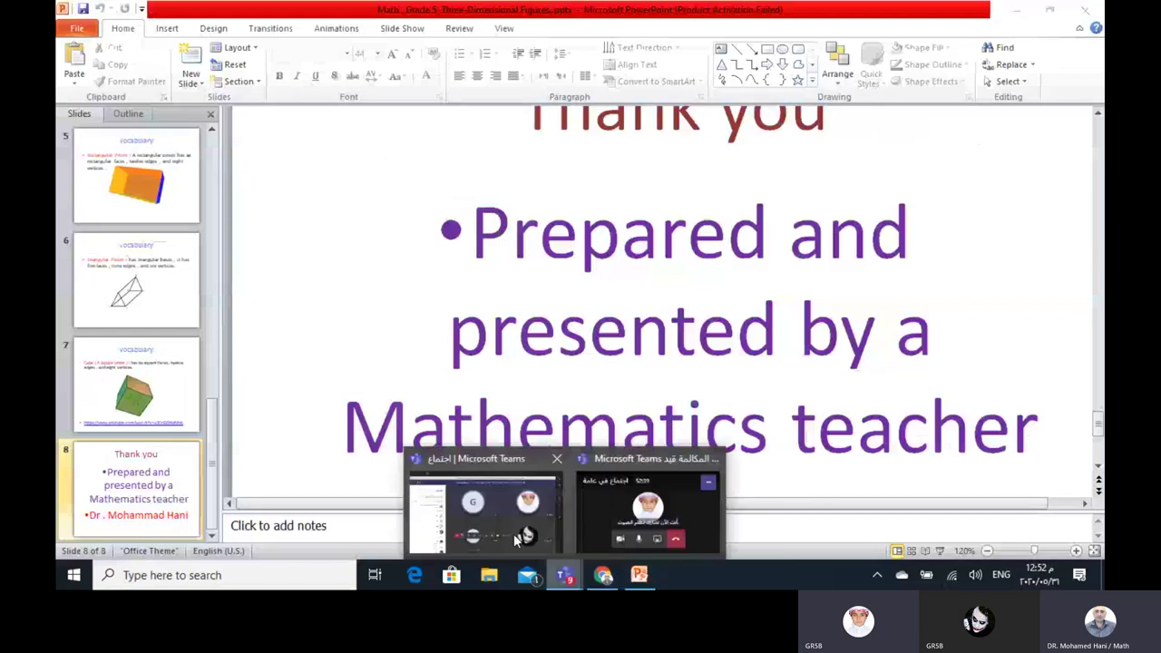